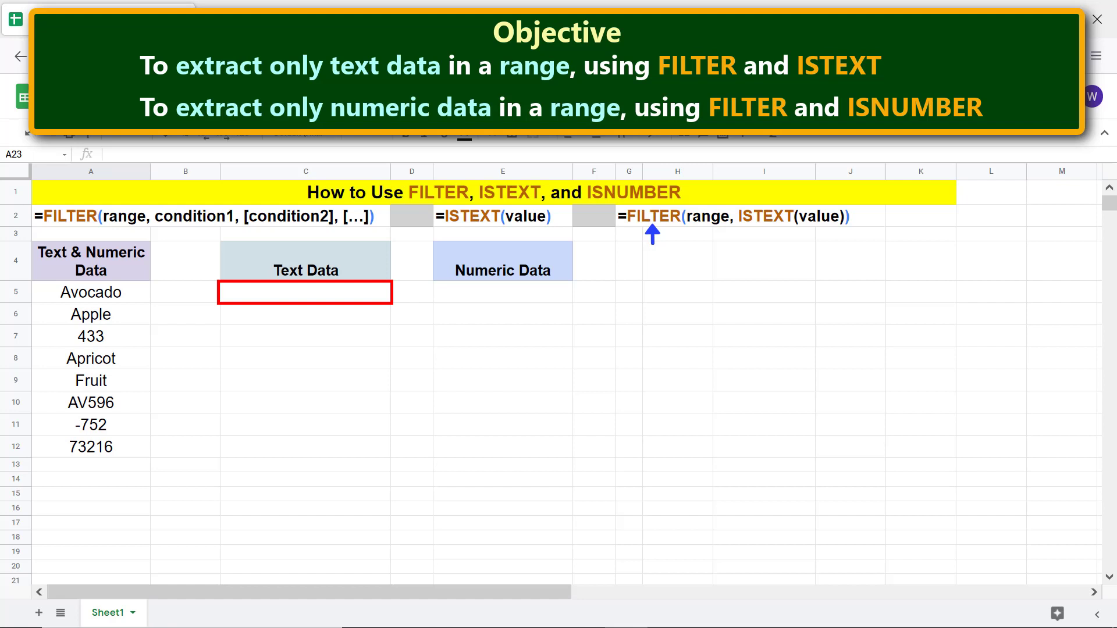
Step: Start C5's formula as =FILTER($A$5:$A$12, using the absolute A5:A12 range
{"action": "left_click", "coordinate": [331, 295]}
{"action": "type", "text": "=fil"}
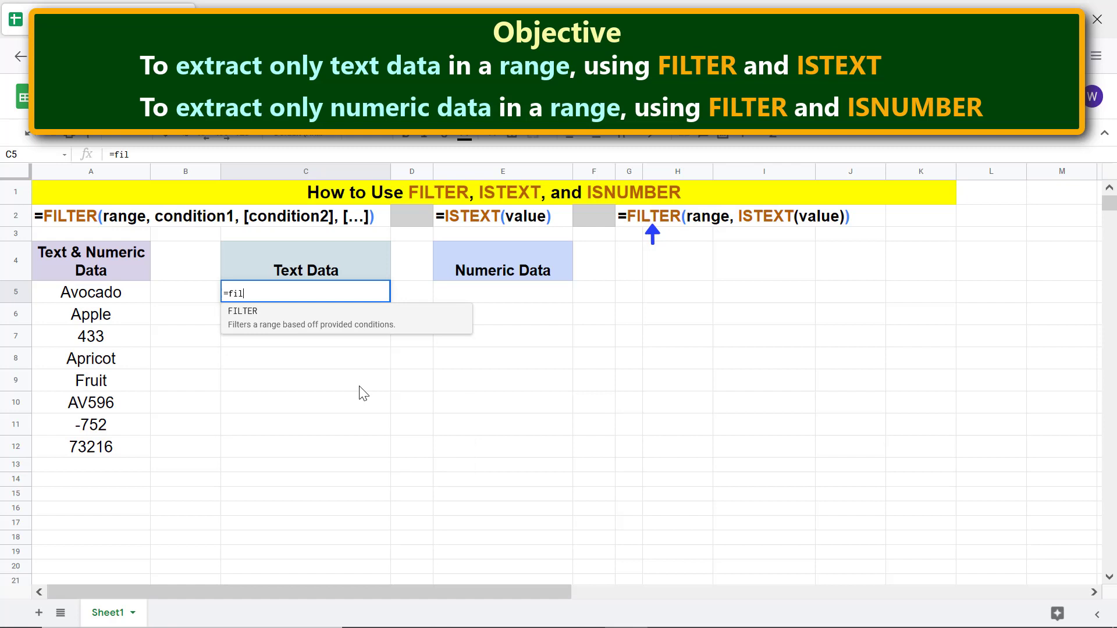
{"action": "left_click", "coordinate": [262, 318]}
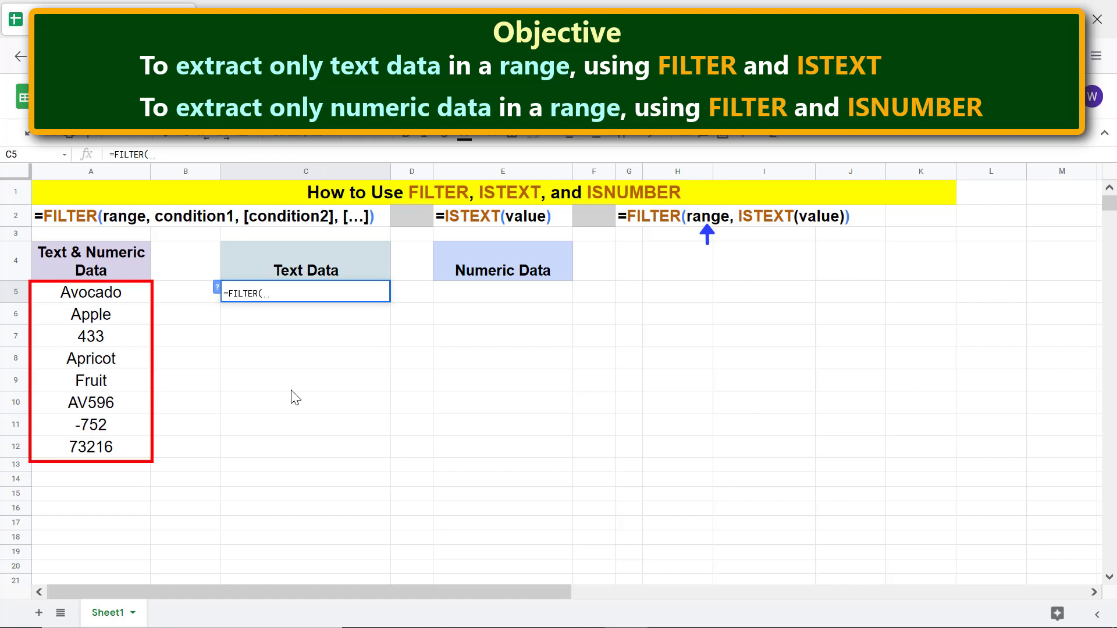
{"action": "left_click", "coordinate": [144, 302]}
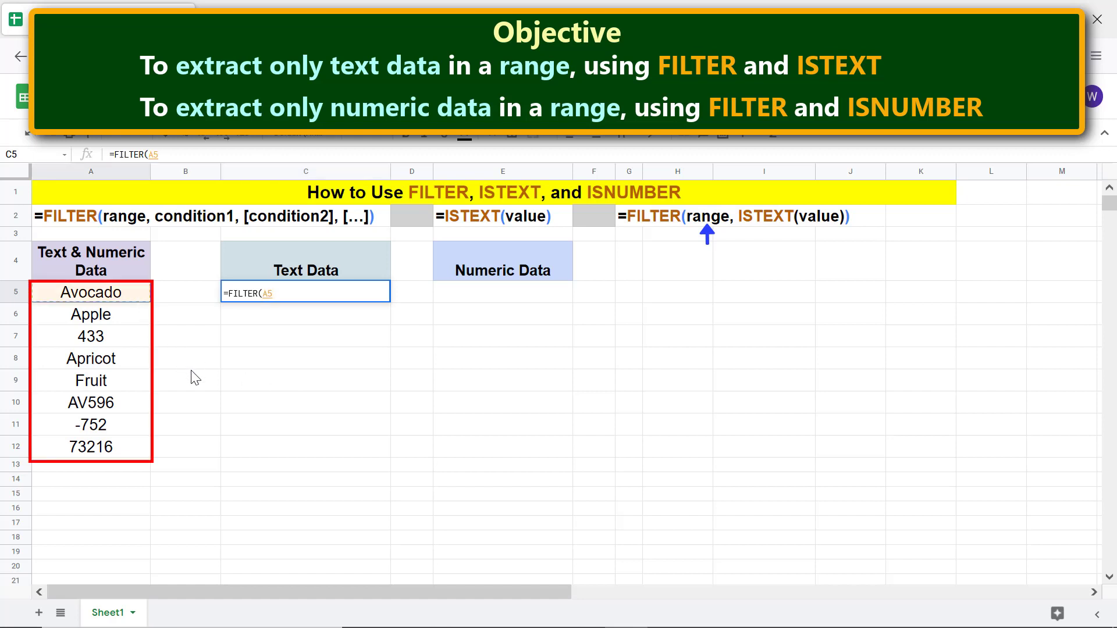
{"action": "left_click", "coordinate": [126, 451], "text": "shift"}
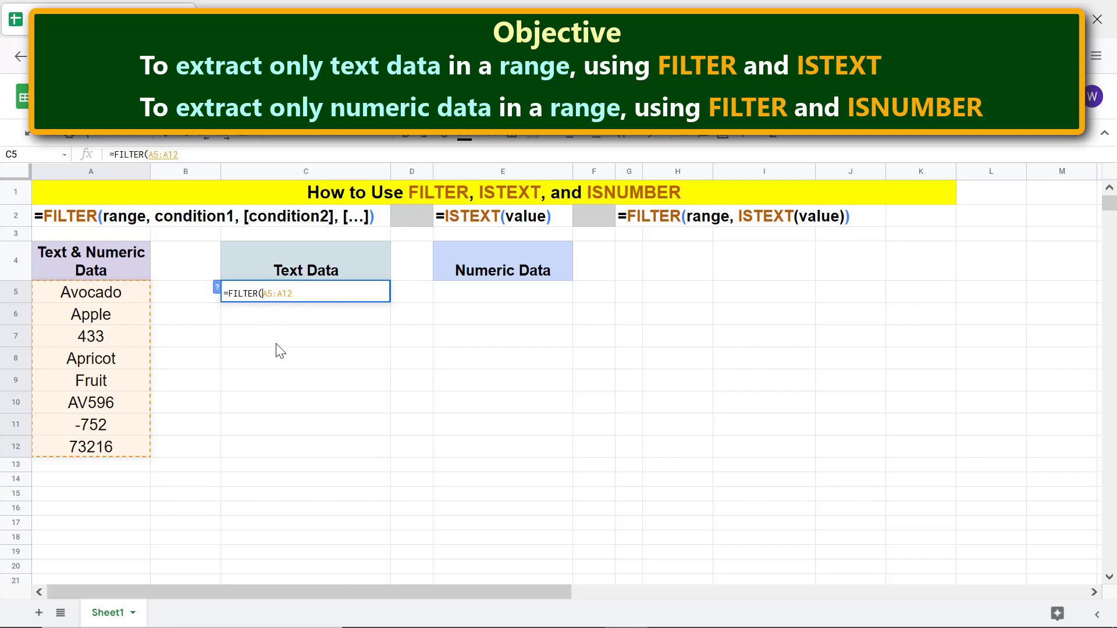
{"action": "key", "text": "F4"}
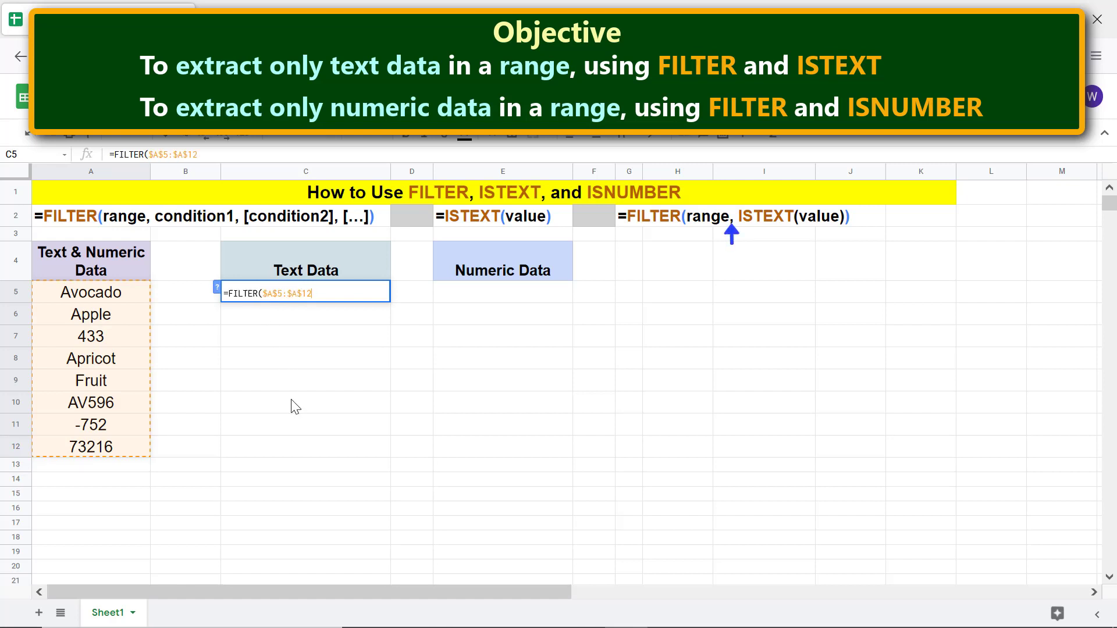
{"action": "type", "text": ","}
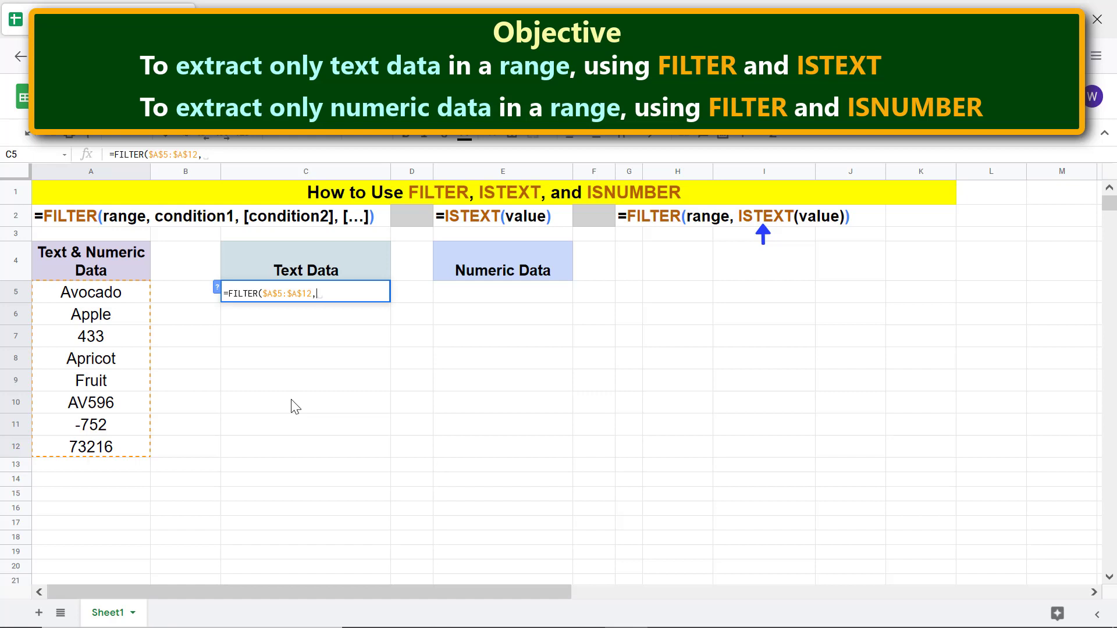
Step: Finish the C5 formula with an ISTEXT($A$5:$A$12) condition to list Avocado, Apple, Apricot, Fruit and AV596
{"action": "type", "text": "ist"}
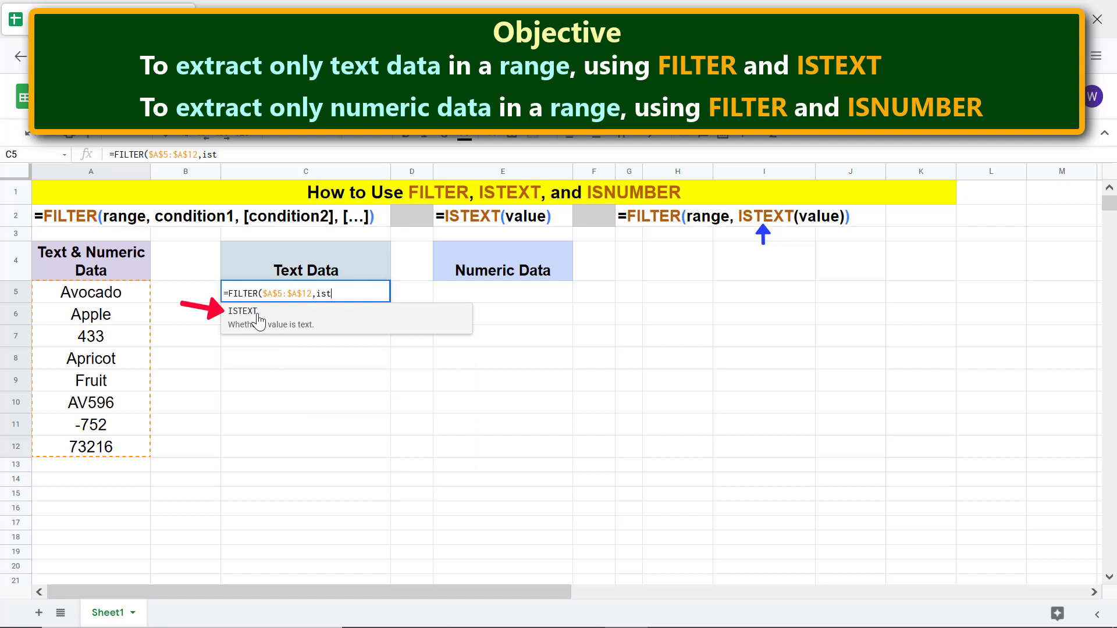
{"action": "left_click", "coordinate": [258, 321]}
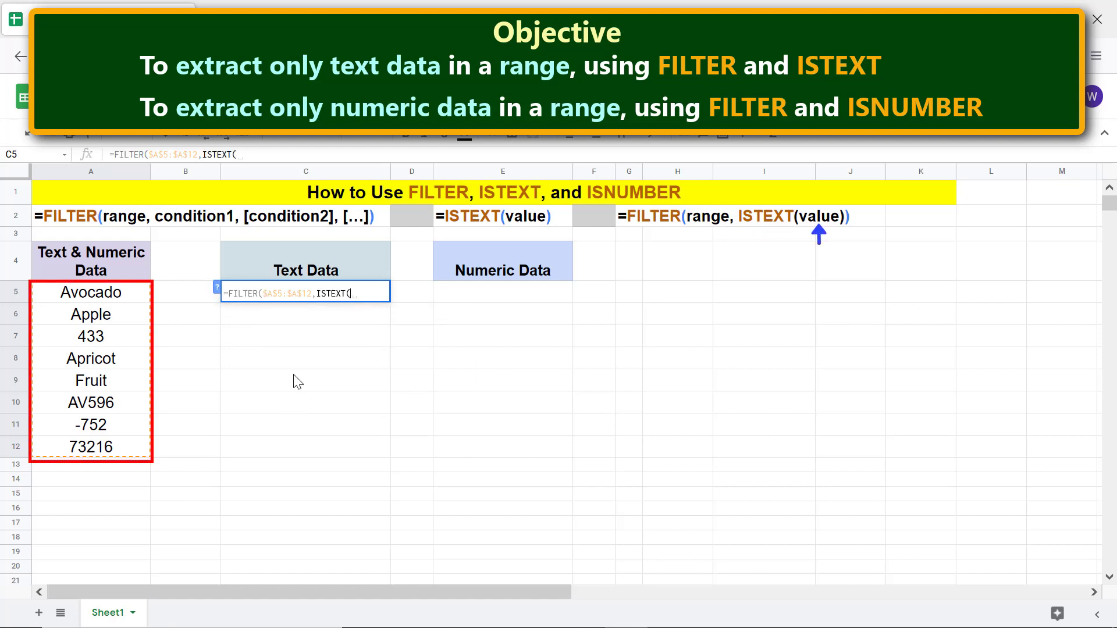
{"action": "left_click", "coordinate": [135, 298]}
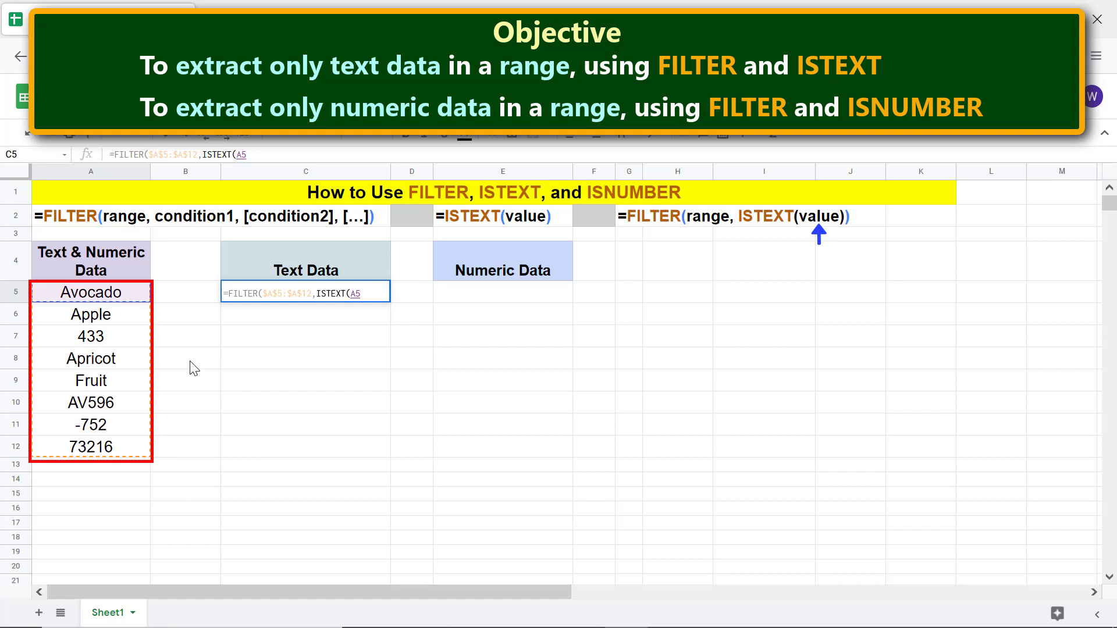
{"action": "left_click", "coordinate": [130, 447], "text": "shift"}
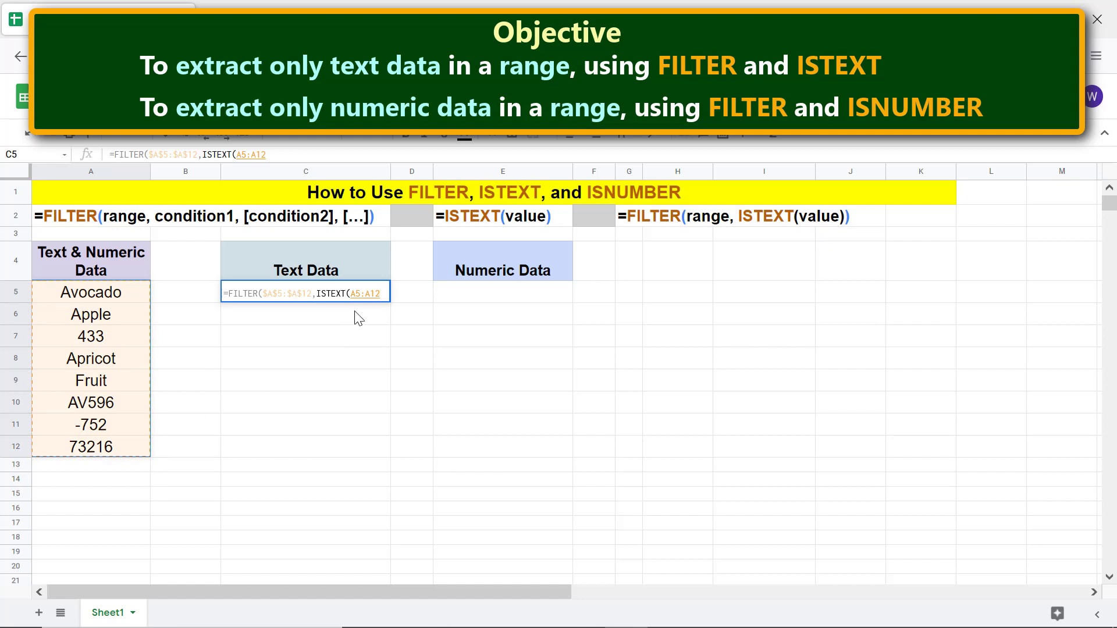
{"action": "left_click", "coordinate": [350, 292]}
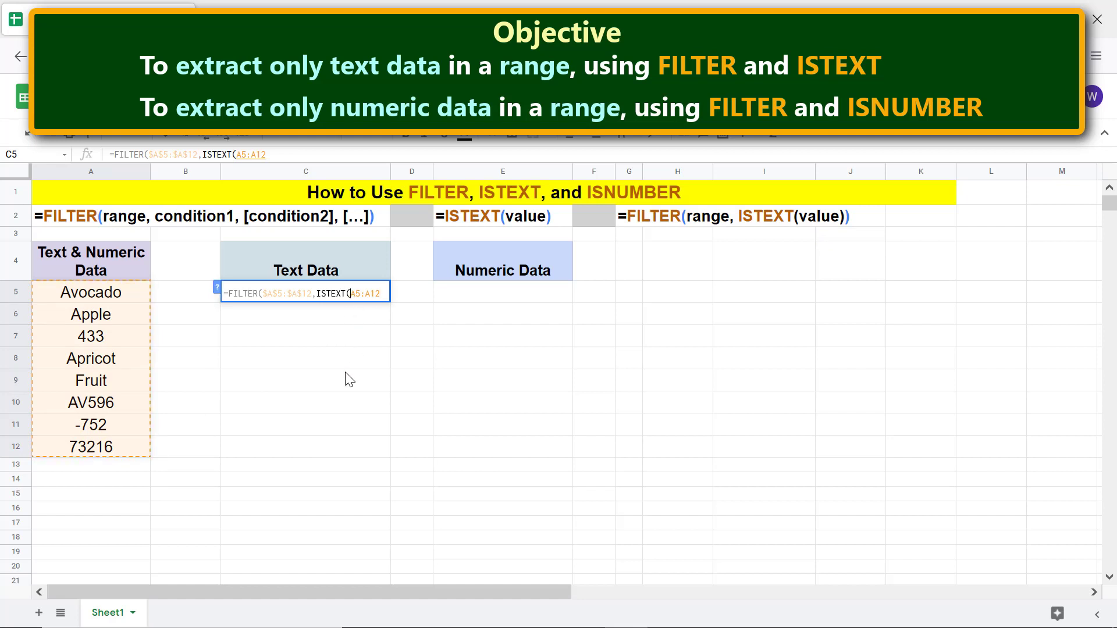
{"action": "key", "text": "F4"}
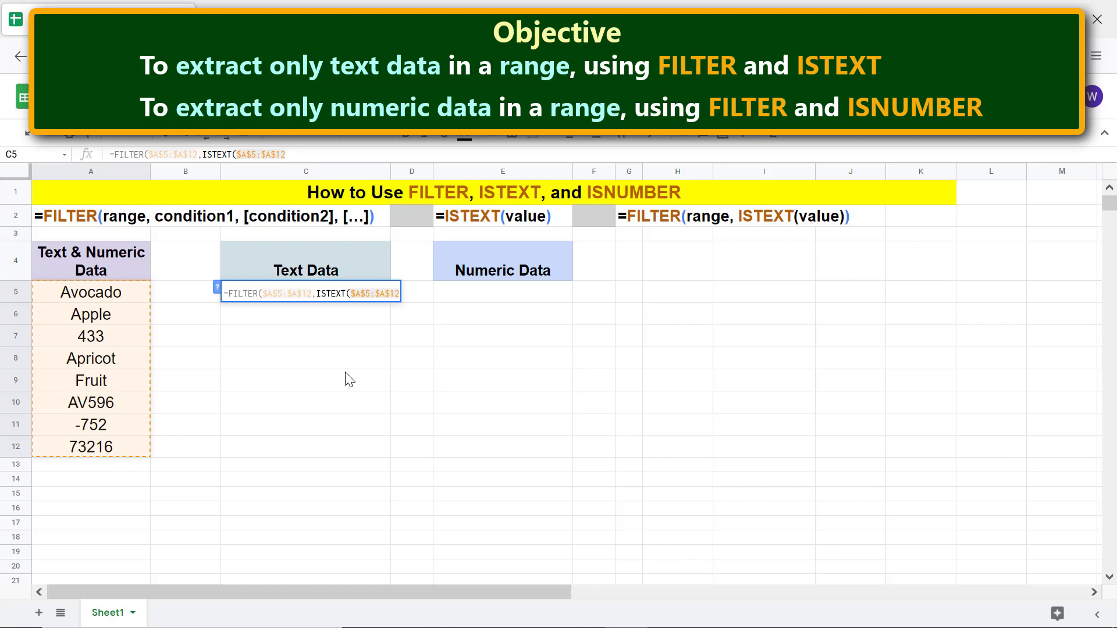
{"action": "type", "text": "))"}
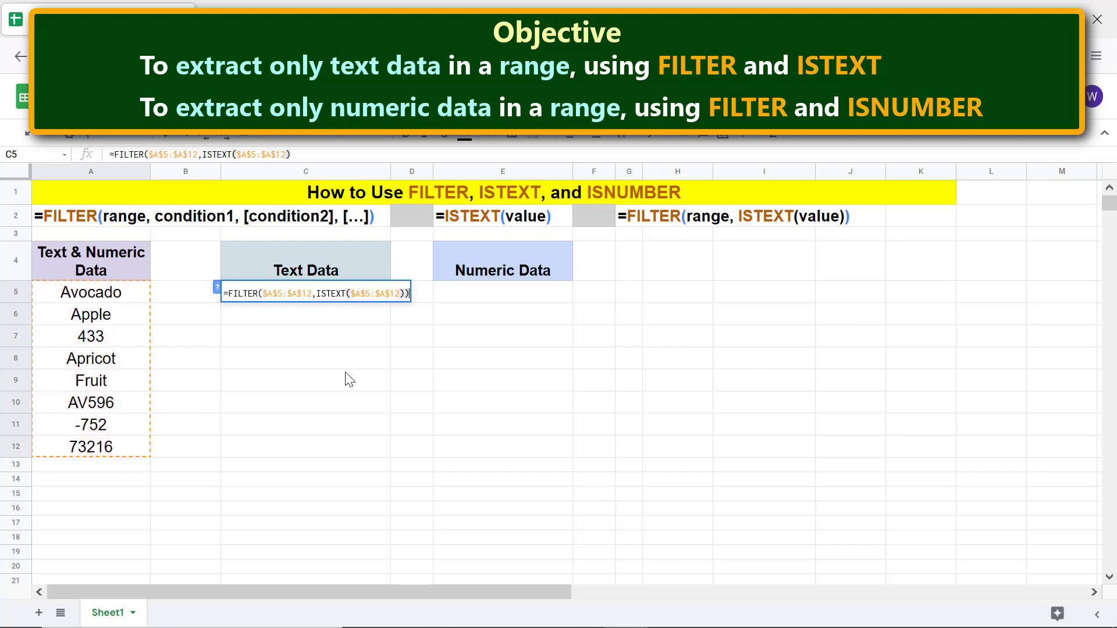
{"action": "key", "text": "Return"}
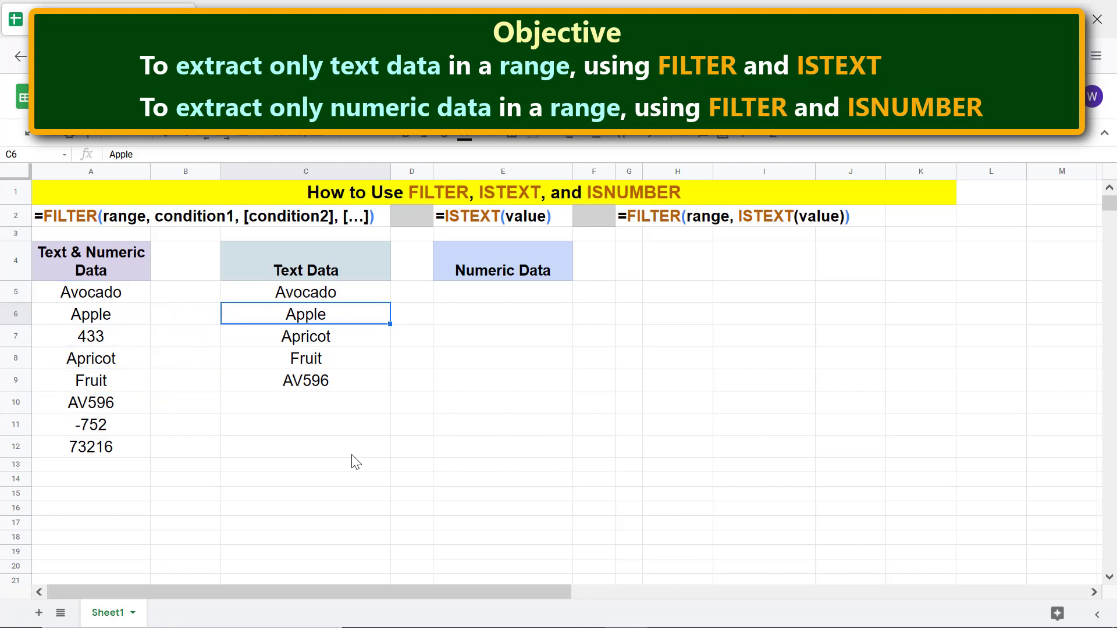
Step: Copy C5's FILTER/ISTEXT formula and select E5 as the destination
{"action": "left_click", "coordinate": [531, 302]}
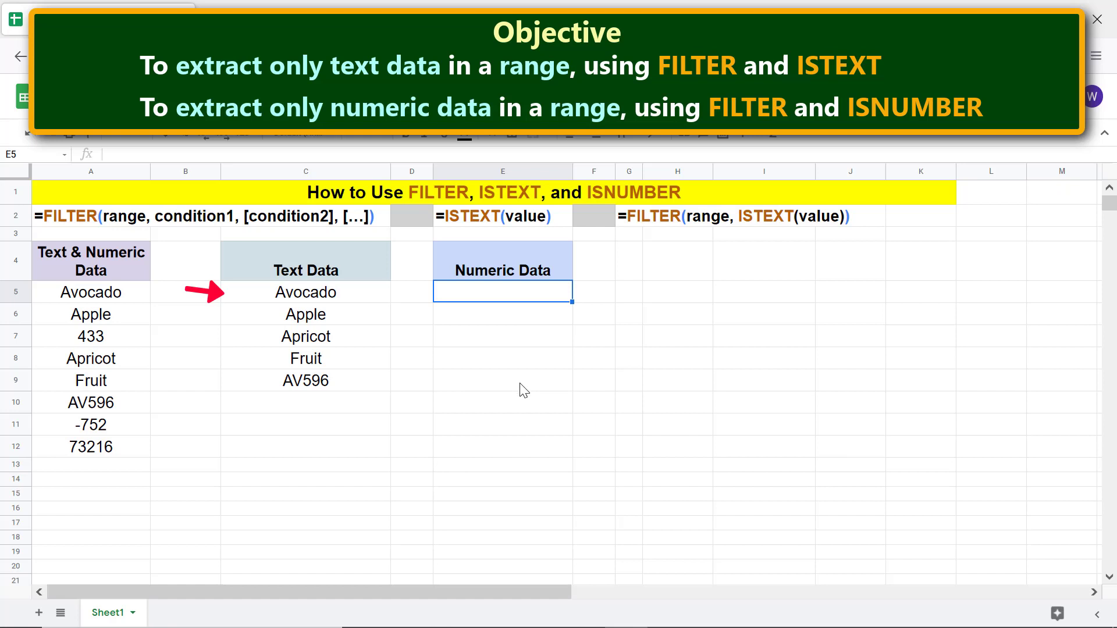
{"action": "left_click", "coordinate": [356, 293]}
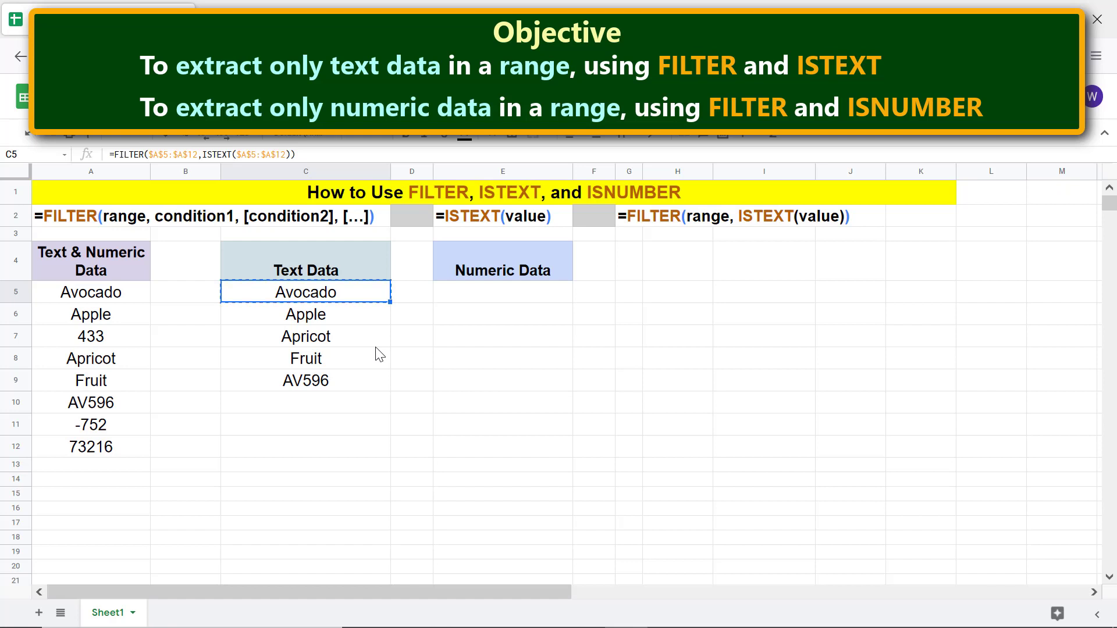
{"action": "left_click", "coordinate": [491, 296]}
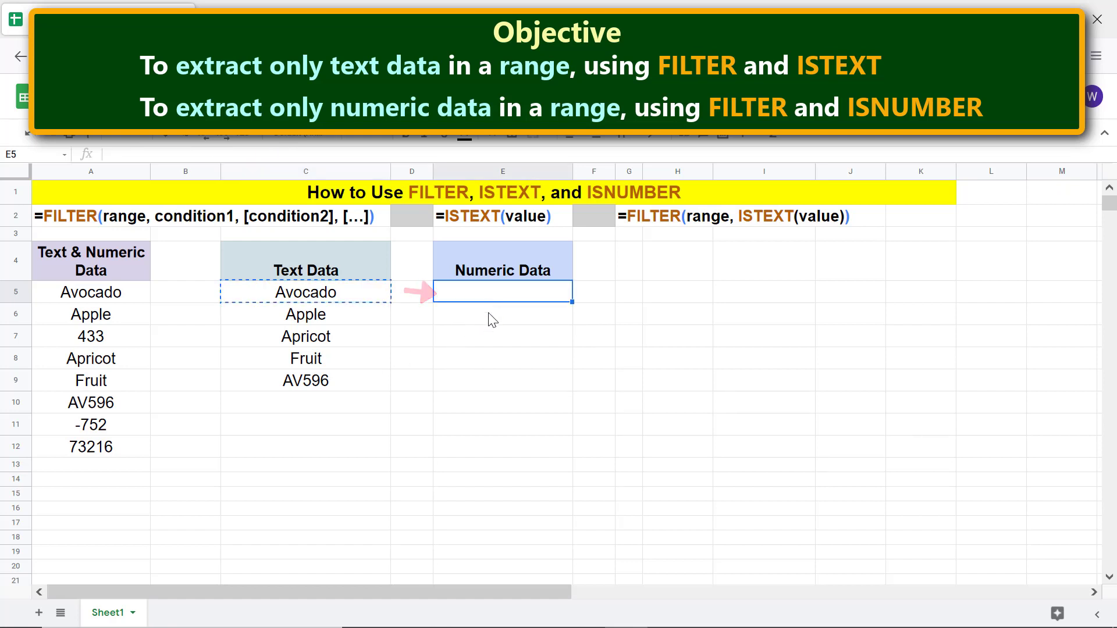
Step: Paste the formula into E5 and replace ISTEXT with ISNUMBER to list 433, -752 and 73216
{"action": "type", "text": "=FILTER($A$5:$A$12,ISTEXT($A$5:$A$12))"}
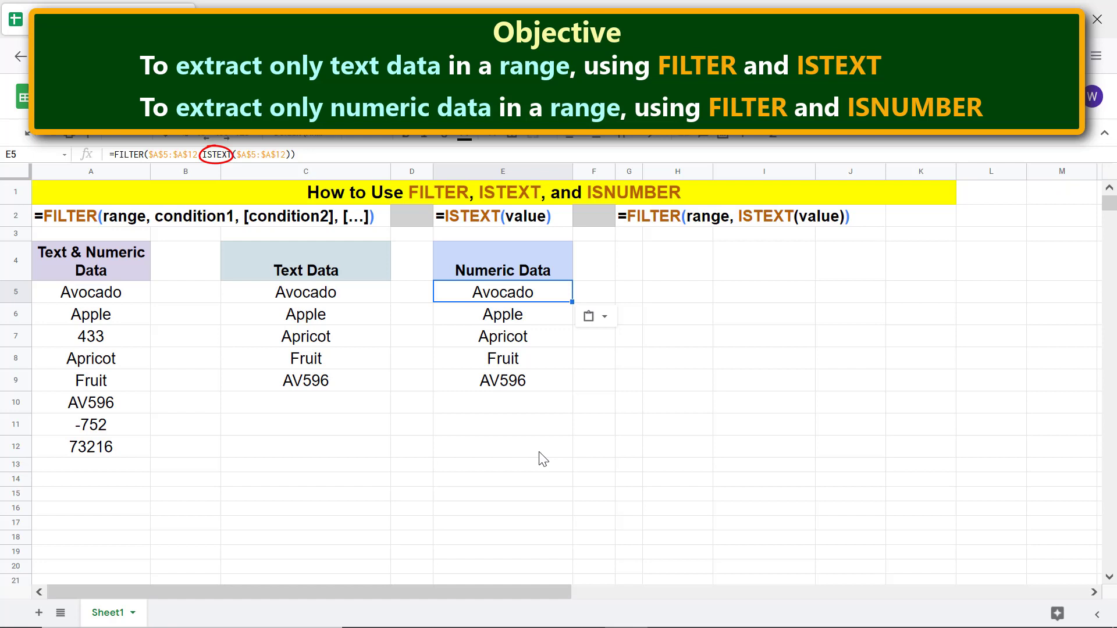
{"action": "left_click", "coordinate": [202, 155]}
{"action": "key", "text": "shift+Right"}
{"action": "key", "text": "shift+Right"}
{"action": "key", "text": "shift+Right"}
{"action": "key", "text": "shift+Right"}
{"action": "key", "text": "shift+Right"}
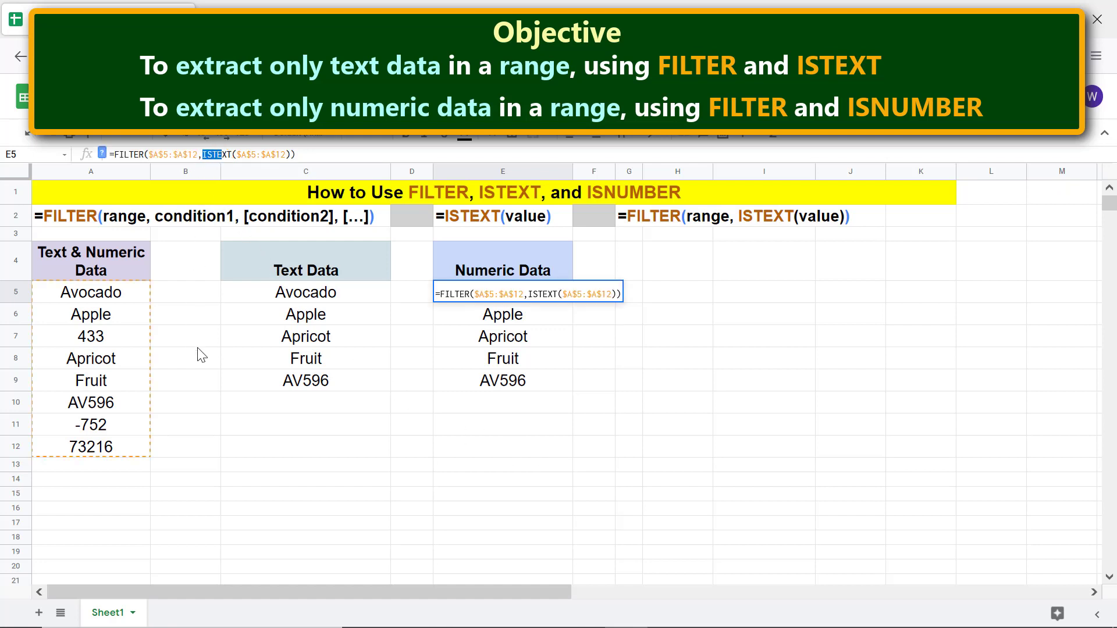
{"action": "key", "text": "shift+Right"}
{"action": "type", "text": "isn"}
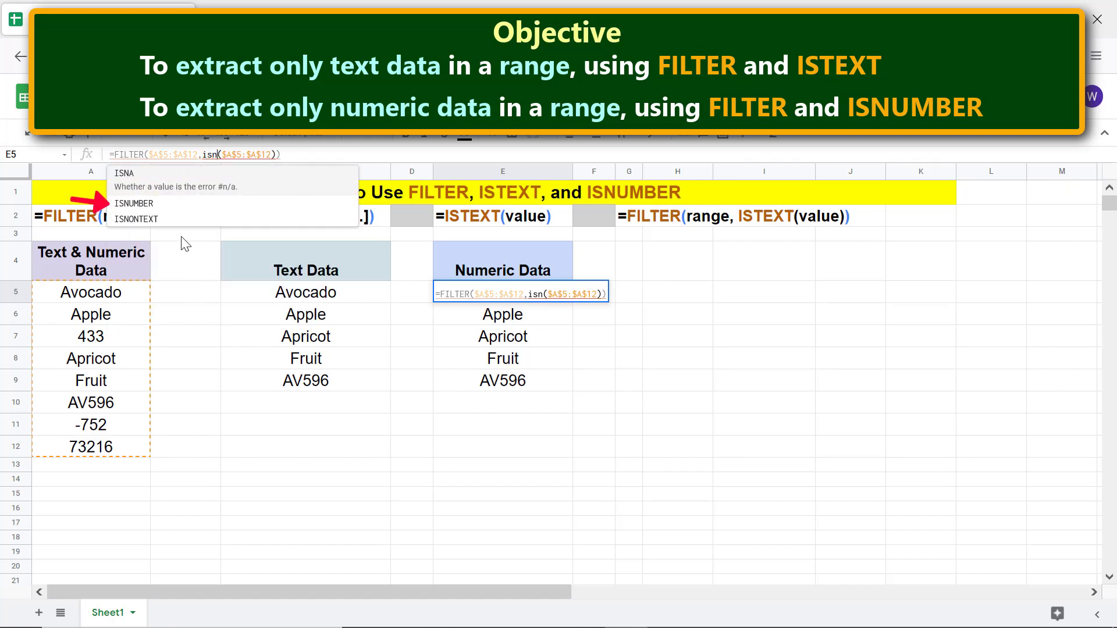
{"action": "left_click", "coordinate": [179, 198]}
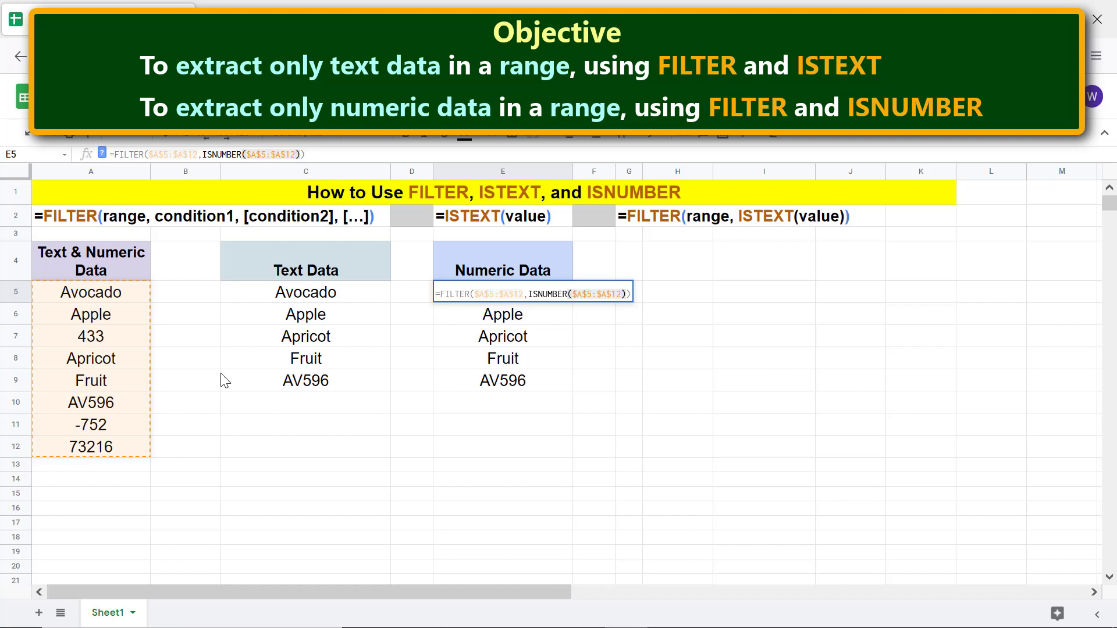
{"action": "key", "text": "Return"}
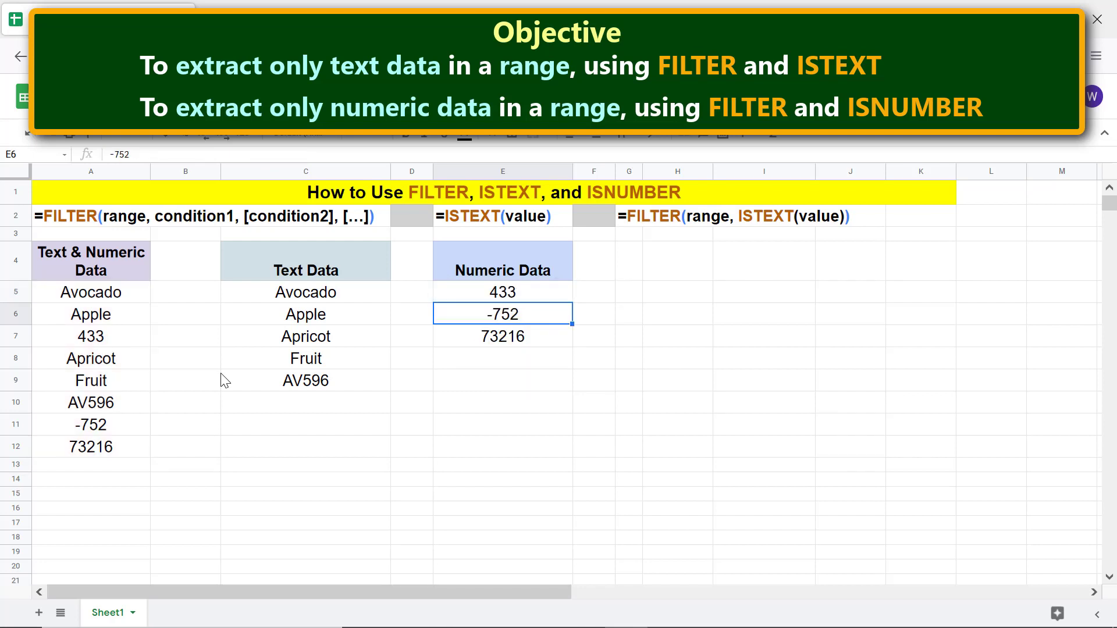
{"action": "left_click", "coordinate": [471, 405]}
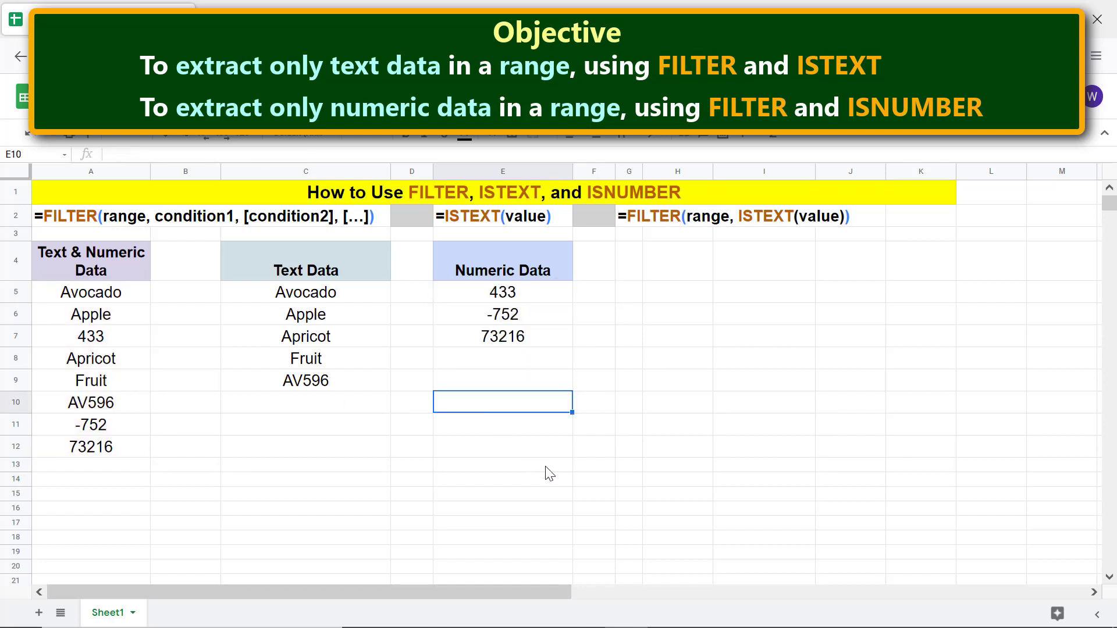